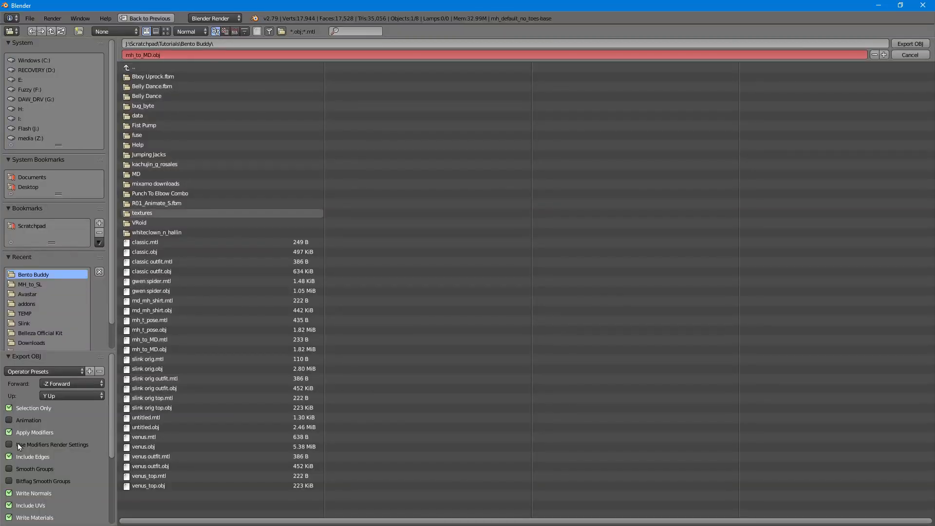
- Export only the selected mesh as mh_to_MD.obj into the Bento Buddy folder
click(10, 408)
click(180, 56)
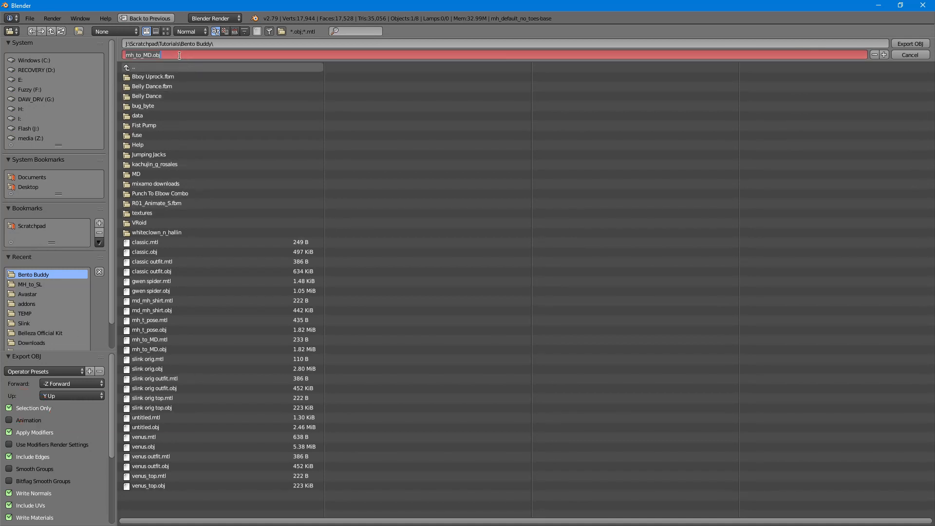
text(mh_to_MD)
key(Return)
key(Return)
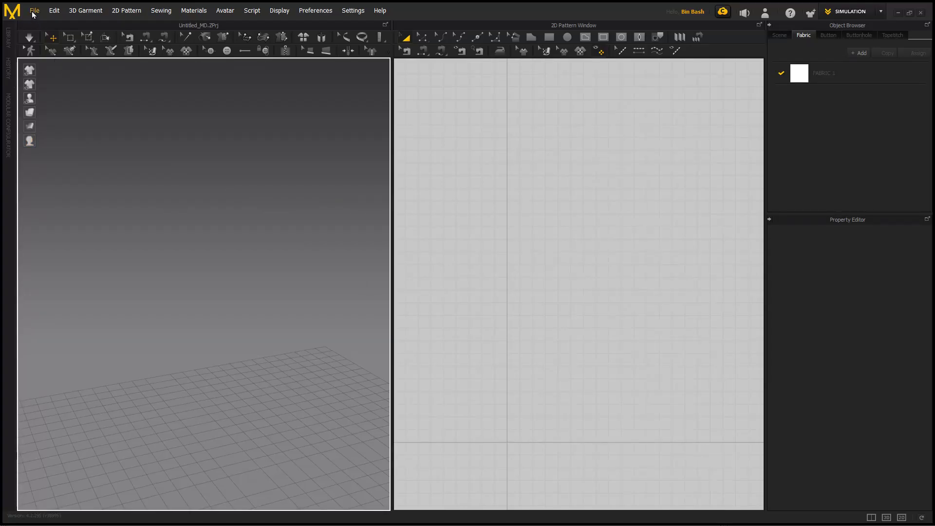
- Switch to Marvelous Designer and add mh_to_MD.obj as an avatar, using the Add load type and scale in m
click(34, 10)
mouse_move(46, 54)
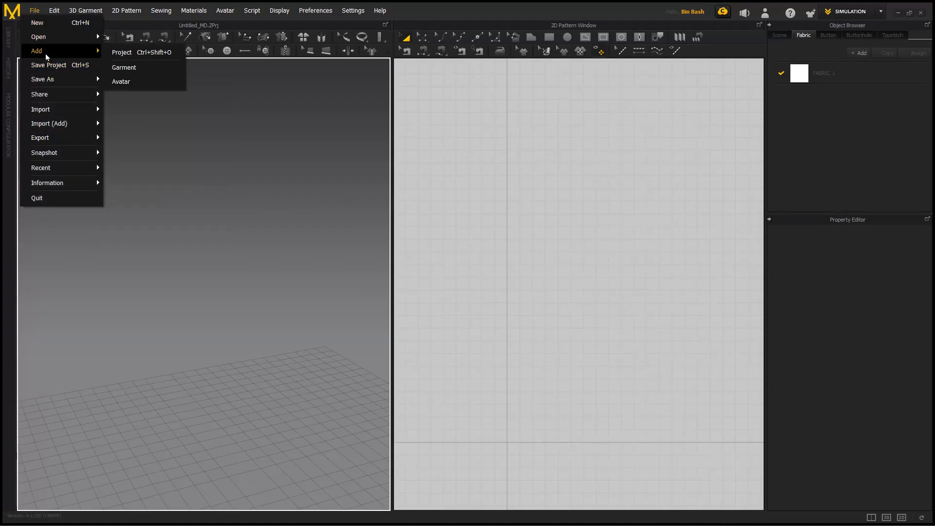
click(172, 80)
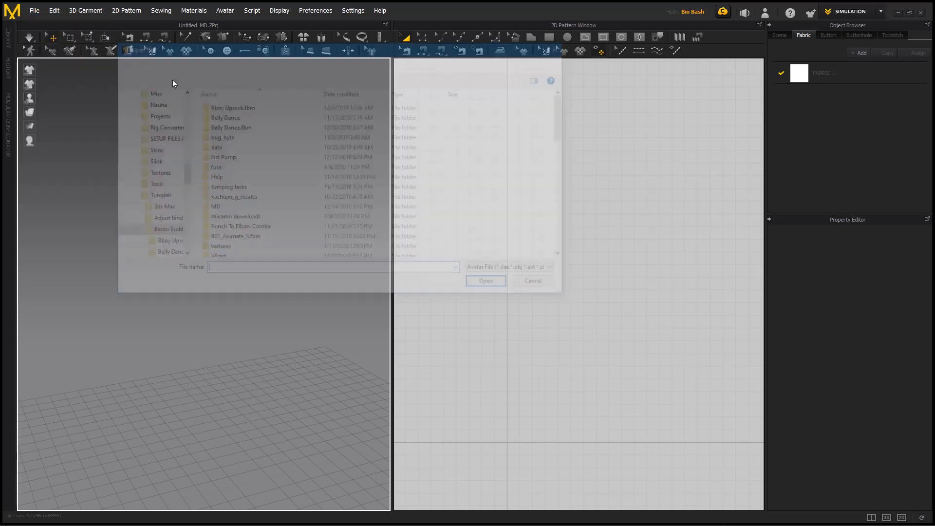
click(565, 227)
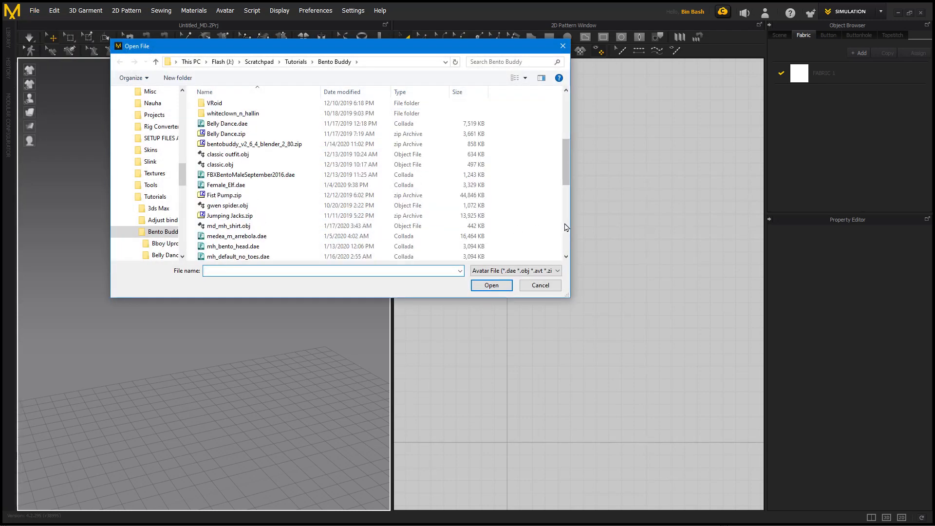
click(565, 227)
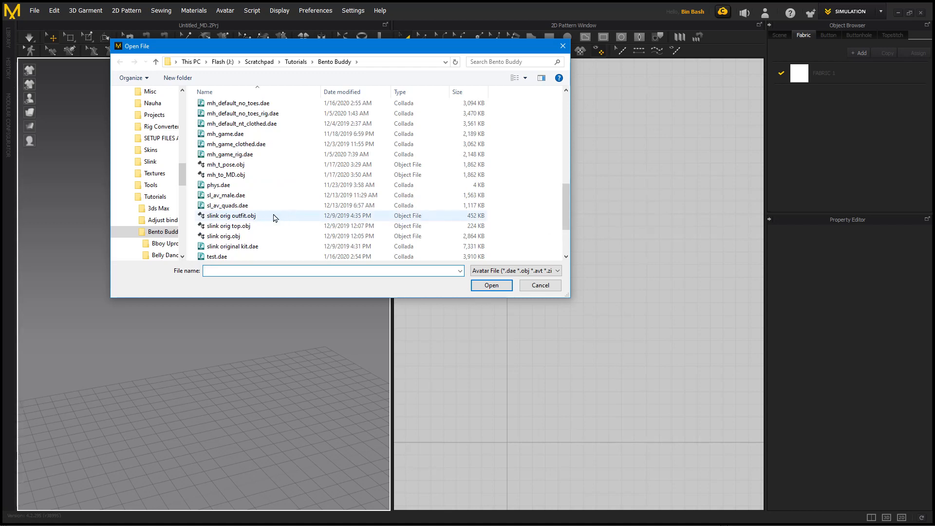
click(229, 175)
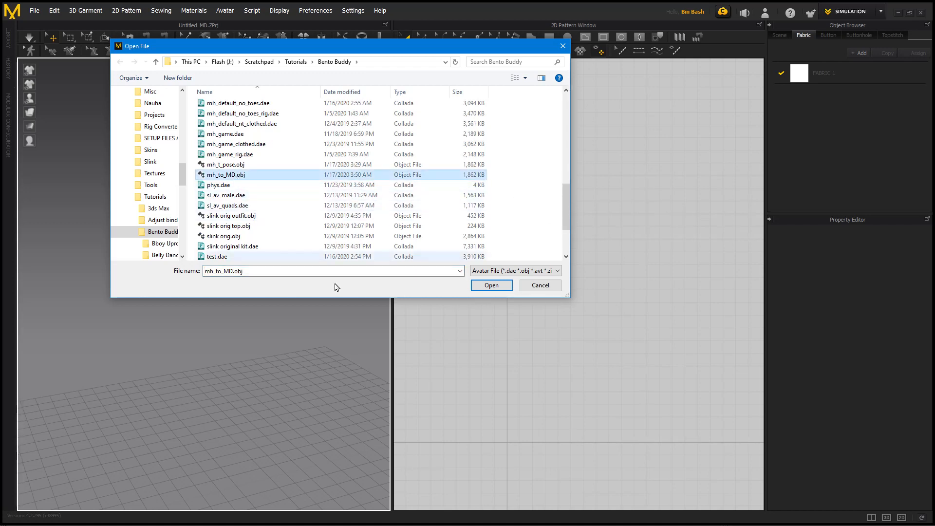
click(493, 285)
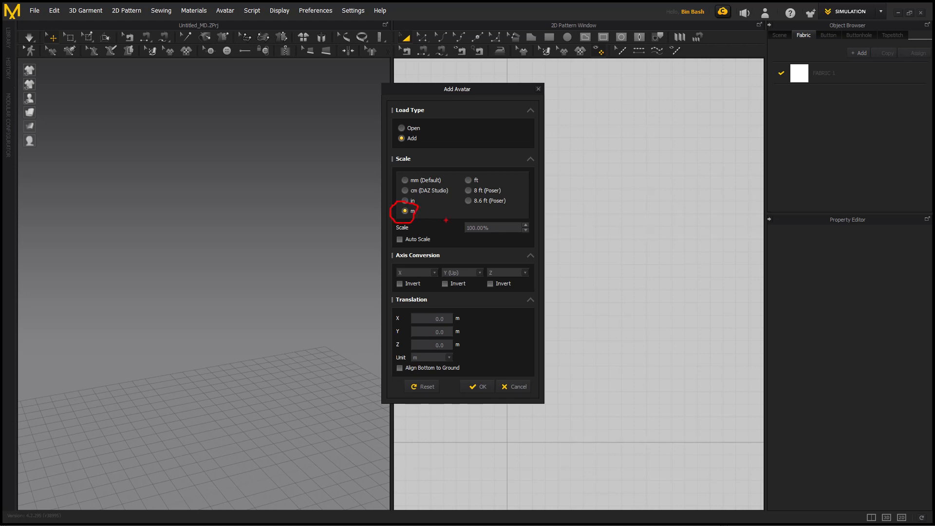
click(477, 386)
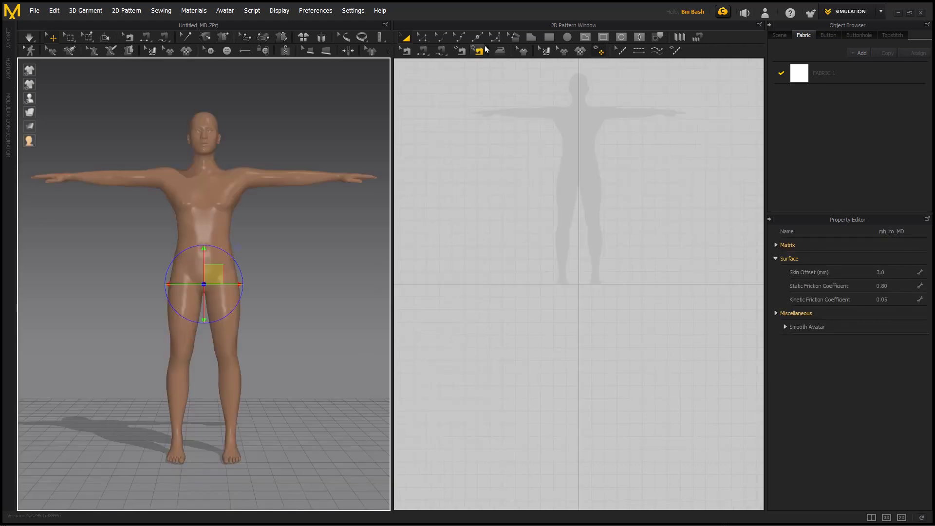
- Draw a half-shirt polygon over one side of the avatar silhouette, with a sleeve top about 482 mm and a centre edge about 294 mm long
click(529, 42)
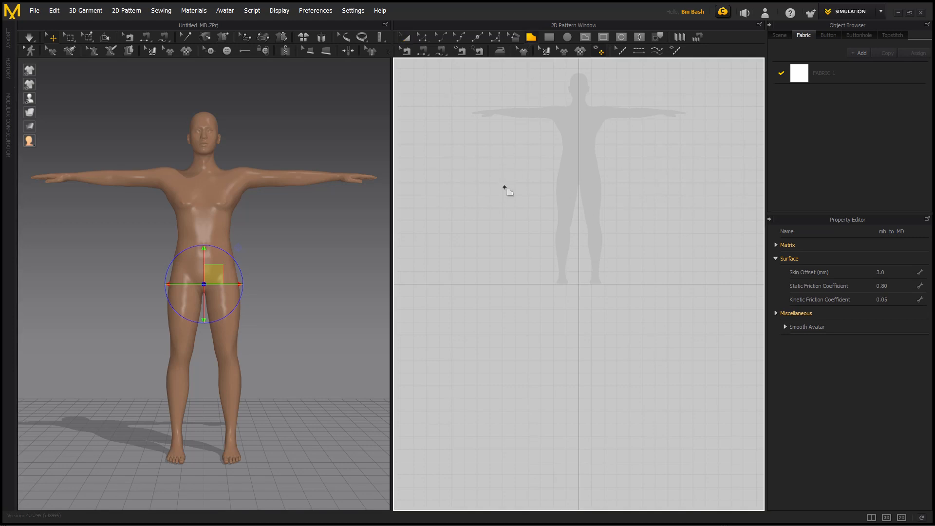
middle_drag(516, 173, 508, 299)
scroll(512, 262, up, 3)
middle_drag(512, 261, 522, 229)
scroll(520, 237, down, 1)
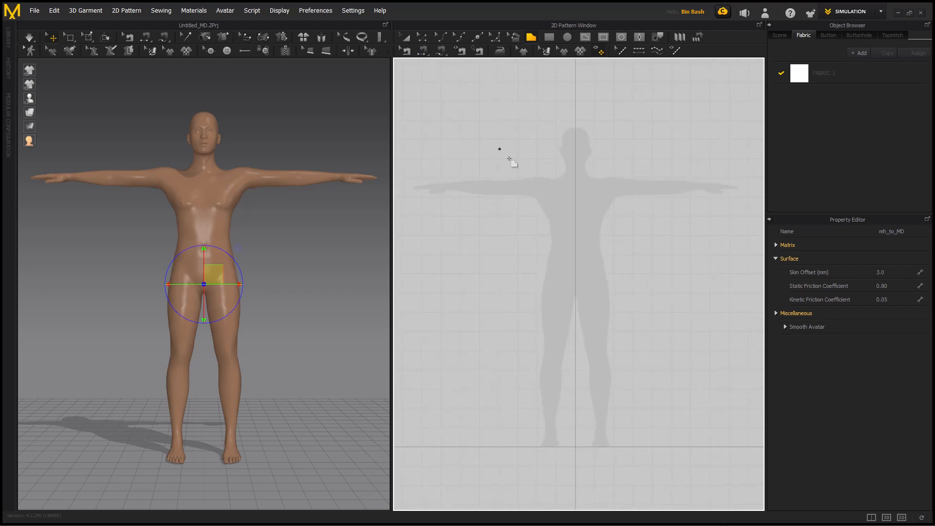
click(575, 184)
click(555, 173)
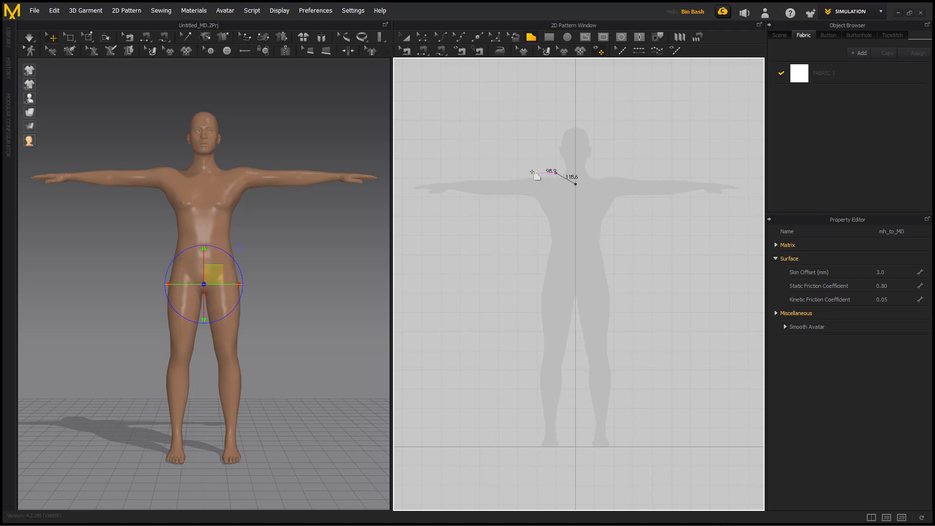
click(463, 173)
click(463, 199)
click(533, 207)
click(537, 240)
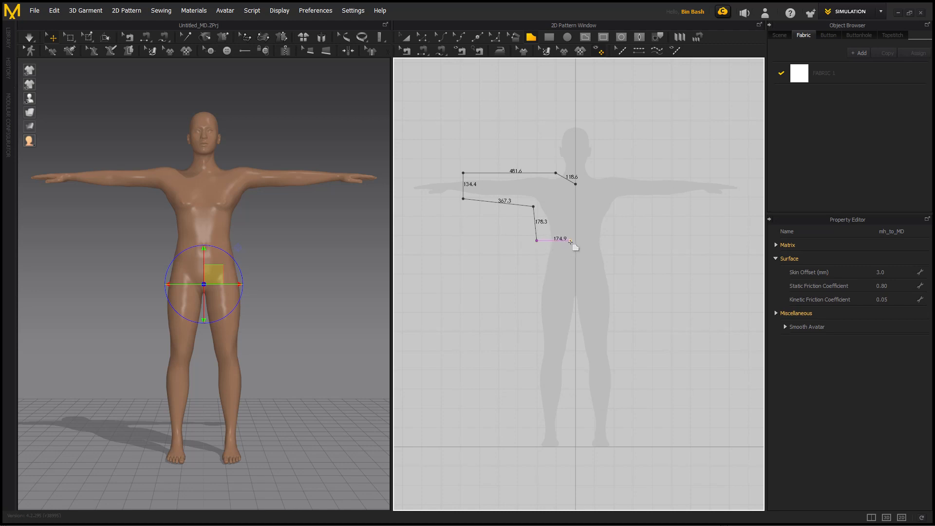
click(576, 240)
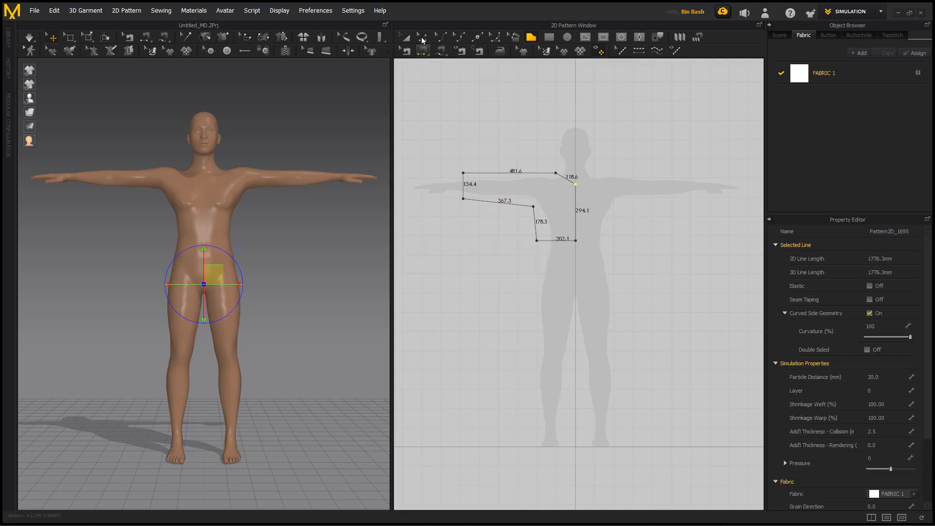
- Mirror the half-shirt pattern across its vertical centre edge to form a full shirt front
click(423, 40)
click(582, 156)
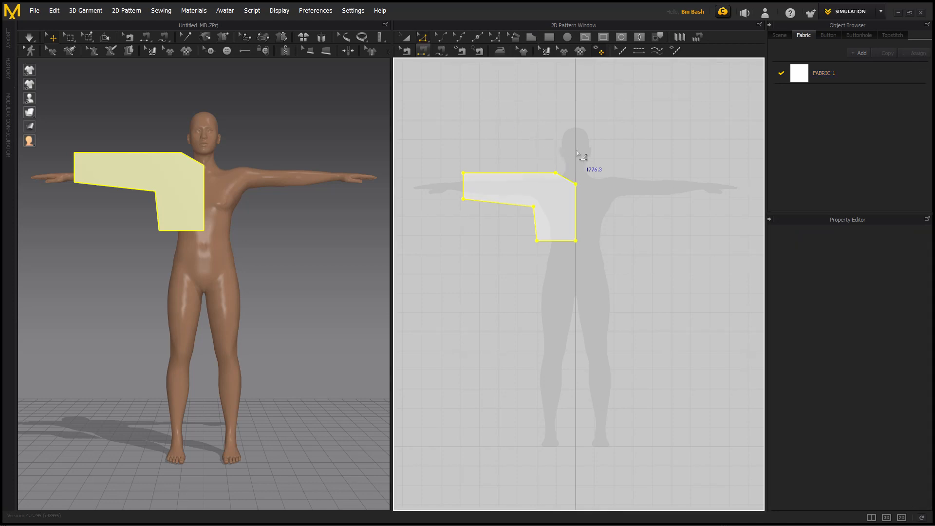
click(576, 213)
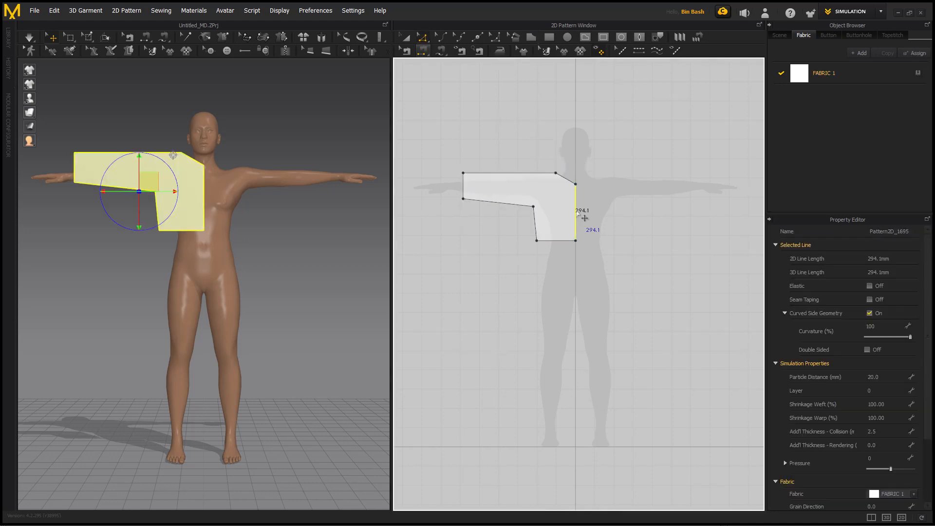
right_click(576, 213)
click(589, 319)
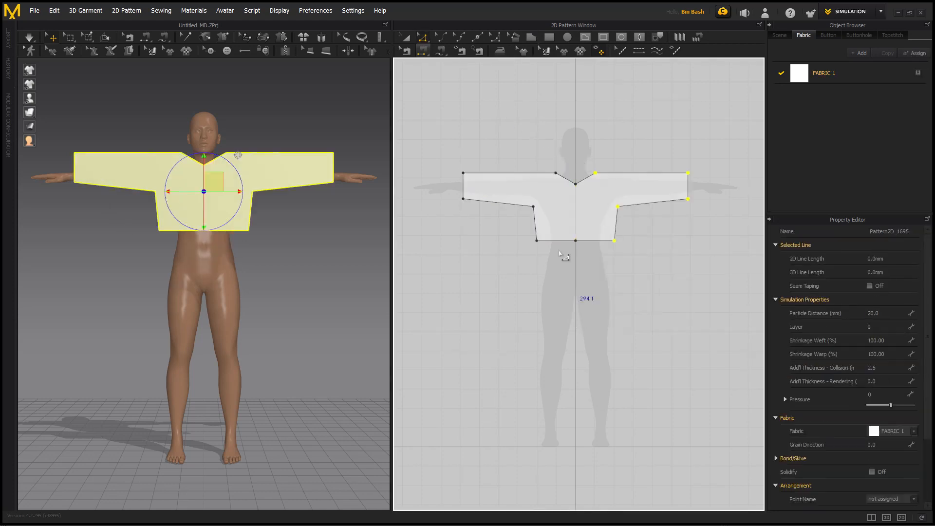
- Copy the shirt front and paste the duplicate level with the original, about 1376 mm to its side in the 2D pattern
key(a)
click(543, 207)
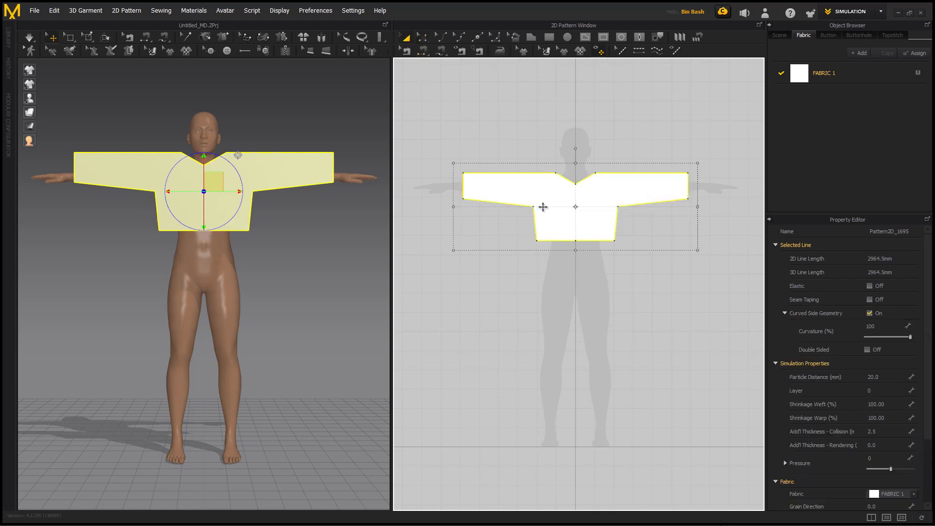
scroll(562, 219, down, 1)
right_drag(561, 220, 556, 277)
right_click(559, 277)
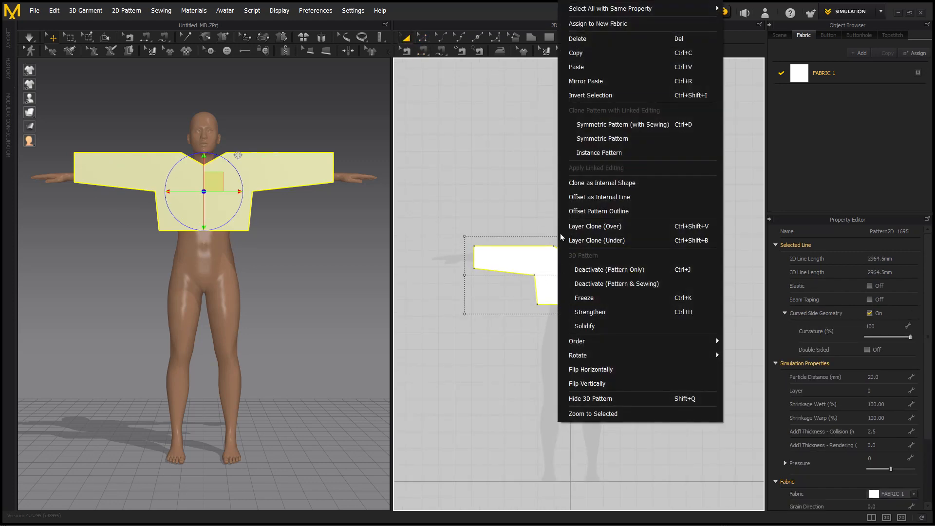
click(576, 60)
right_drag(639, 267, 503, 277)
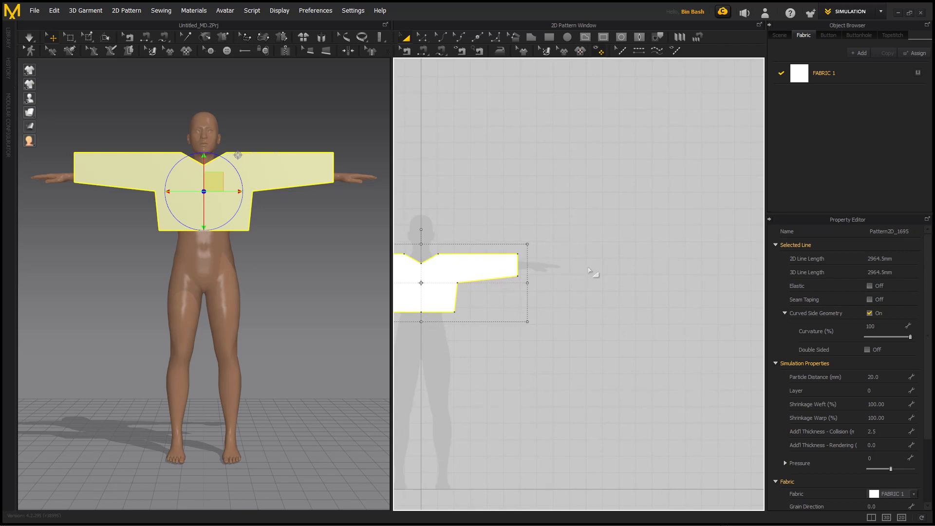
right_click(591, 270)
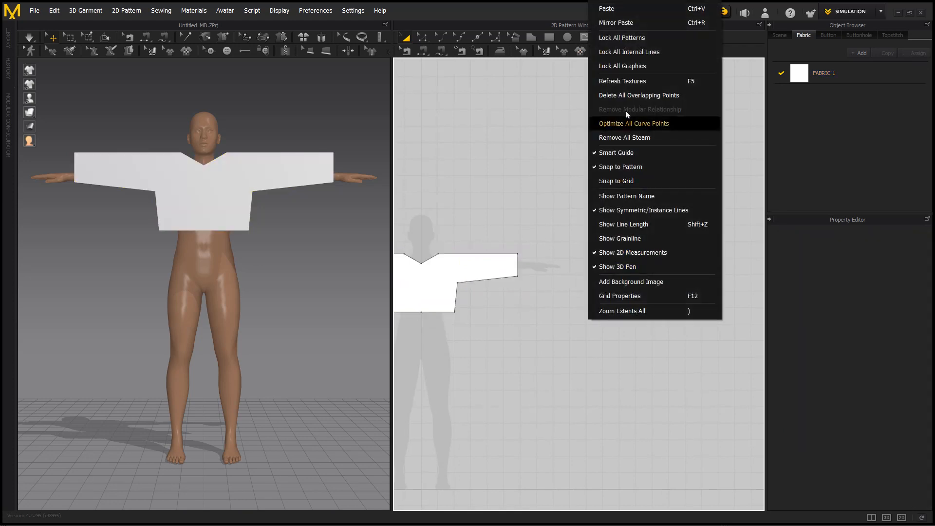
click(627, 9)
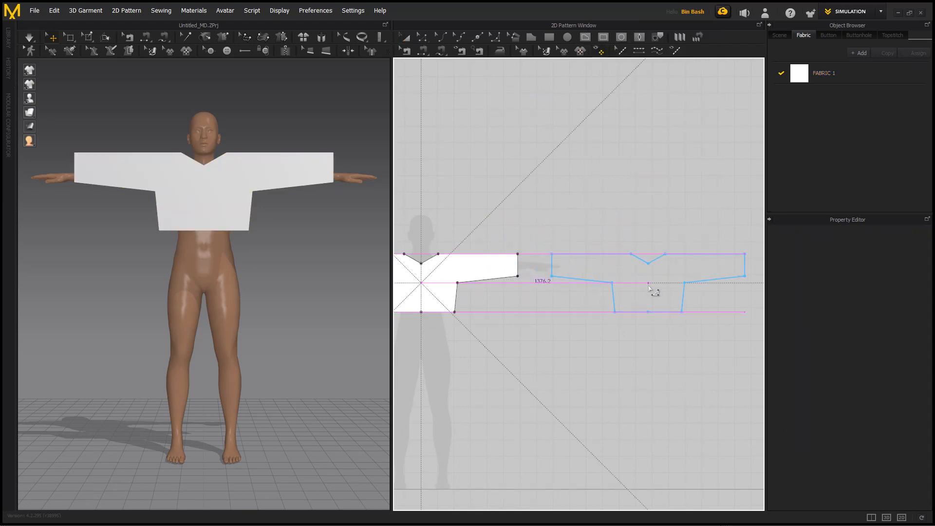
click(649, 288)
- Centre the copied shirt pattern on the avatar in 3D and move it behind the avatar's back
scroll(302, 281, up, 3)
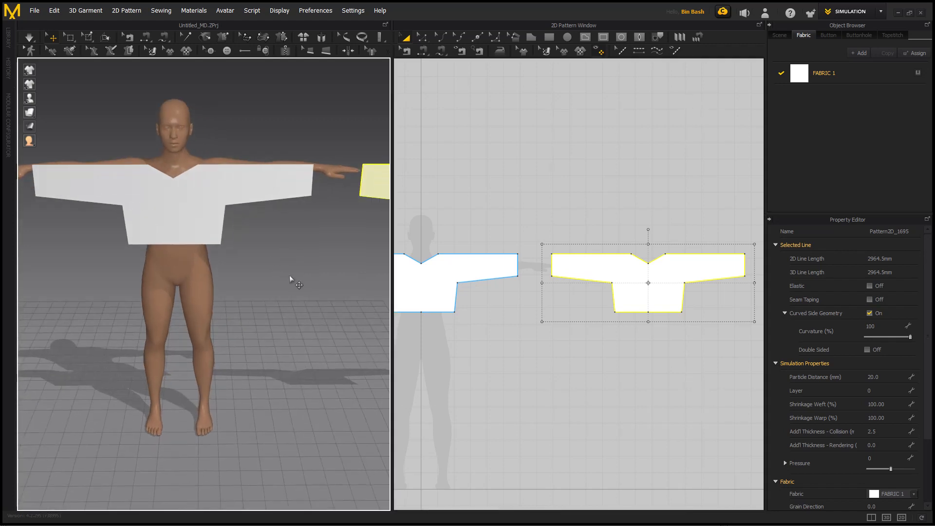
scroll(292, 348, down, 3)
drag(317, 251, 174, 253)
scroll(173, 257, up, 3)
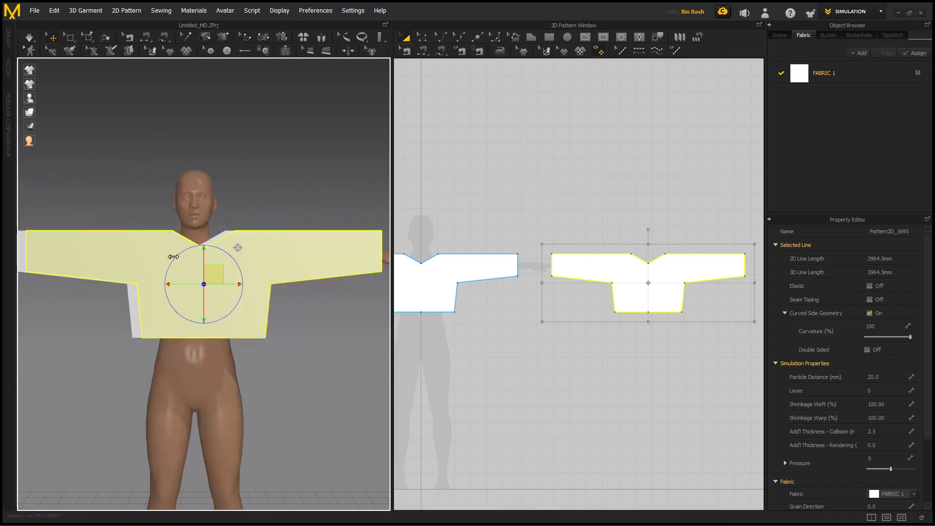
right_drag(234, 247, 292, 268)
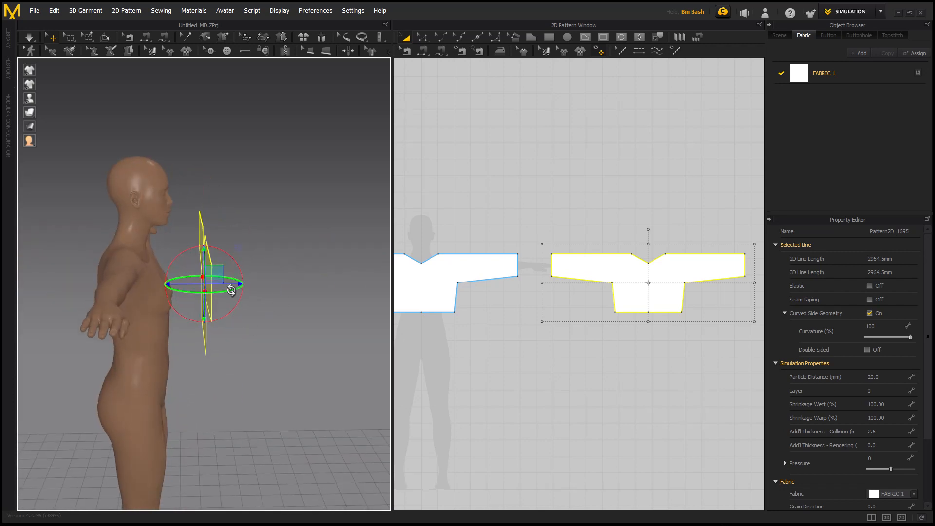
drag(230, 284, 97, 285)
- Flip the back shirt pattern horizontally in the 3D arrangement
right_drag(99, 287, 205, 292)
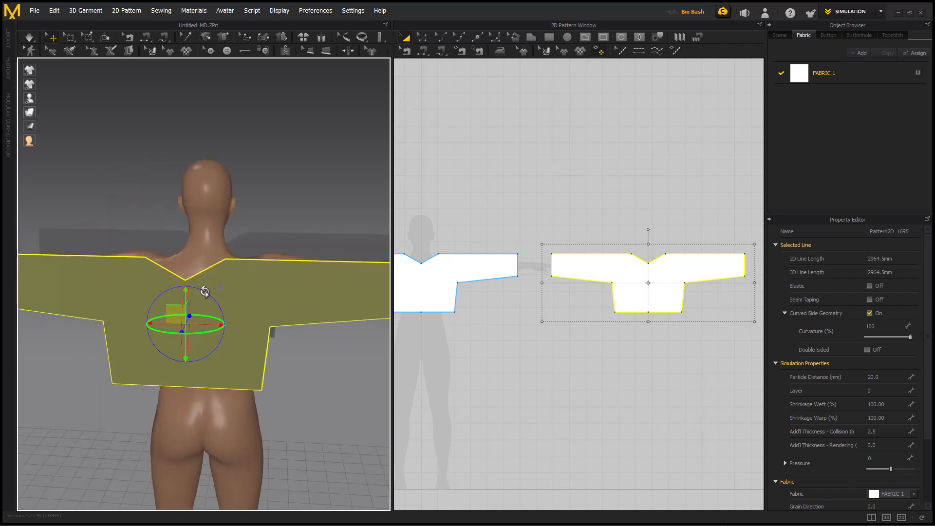
right_click(247, 282)
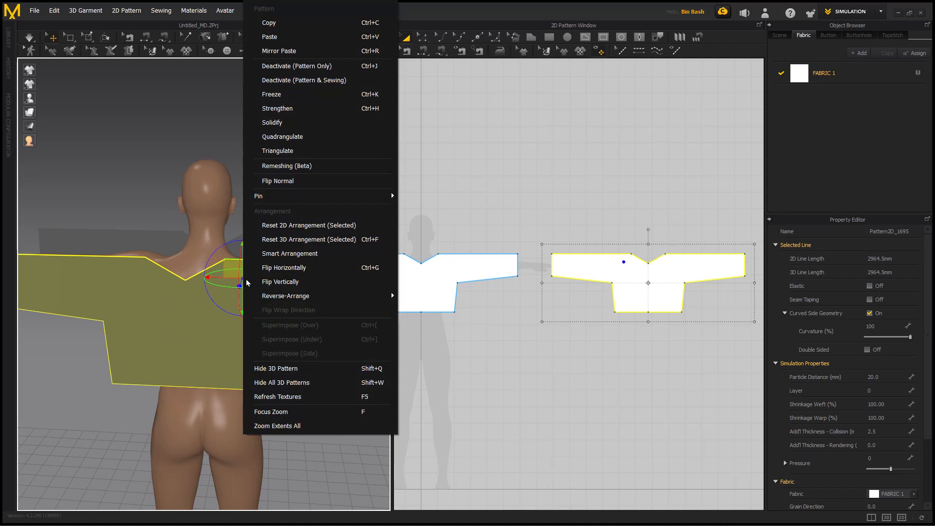
click(266, 268)
- Move the back and front shirt patterns closer to the avatar's body
right_drag(271, 269, 192, 276)
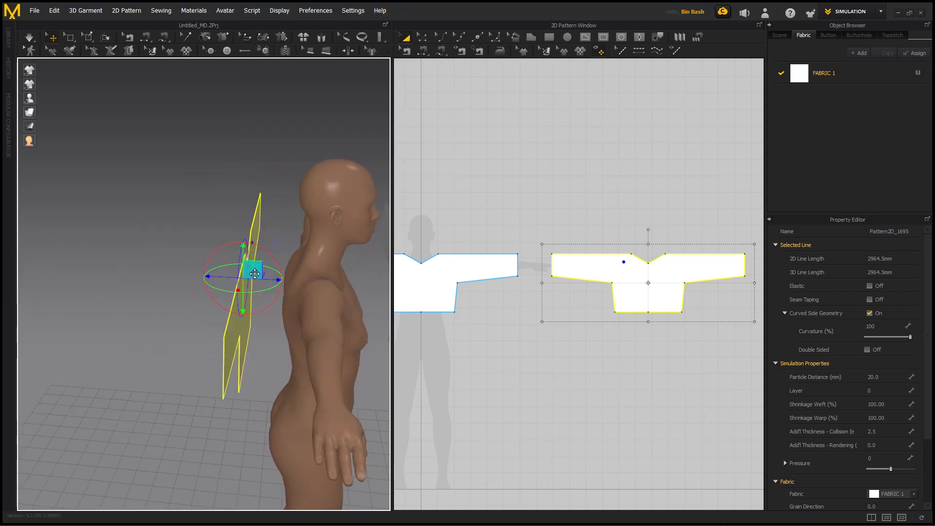
middle_drag(255, 274, 247, 269)
drag(281, 277, 309, 279)
right_drag(318, 282, 283, 276)
click(290, 276)
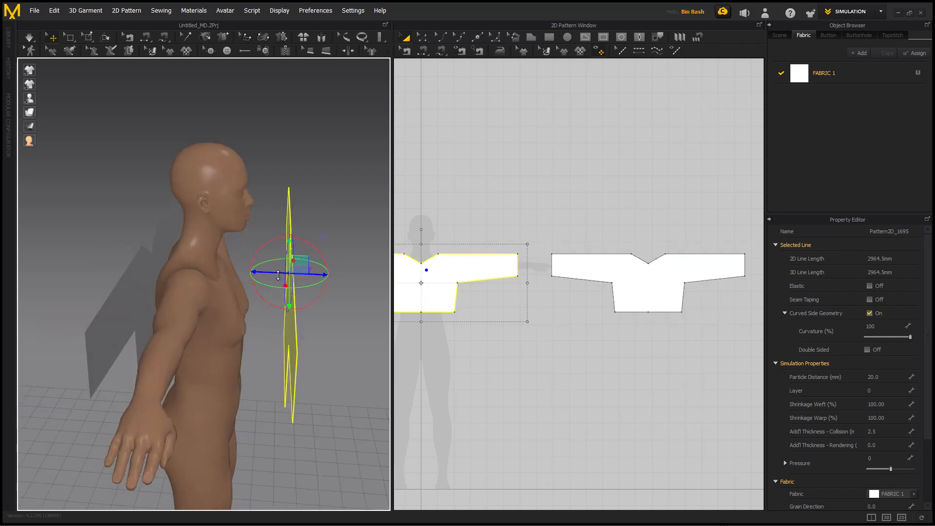
drag(282, 275, 242, 275)
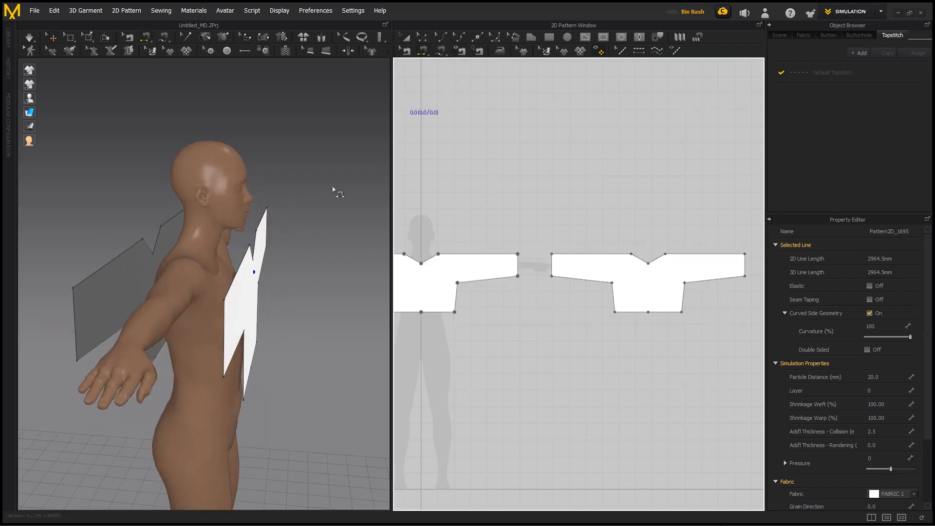
- Sew the front and back patterns together along the upper sleeve edge and the underarm edge on the avatar's right side
right_drag(333, 190, 293, 232)
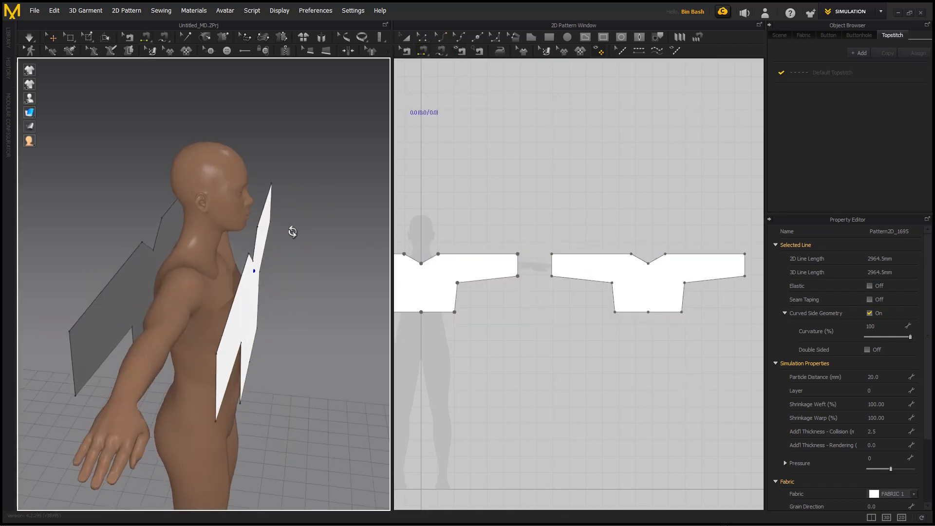
click(234, 299)
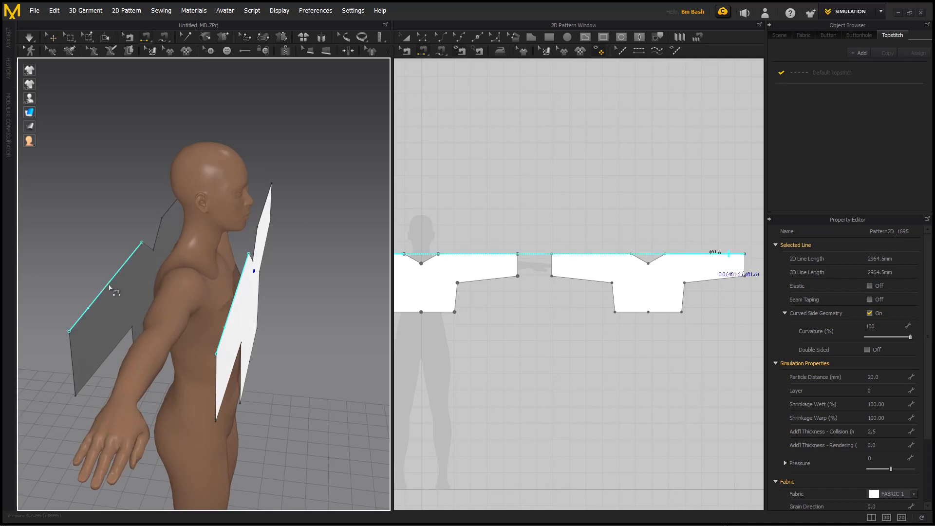
click(110, 287)
right_drag(170, 298, 185, 249)
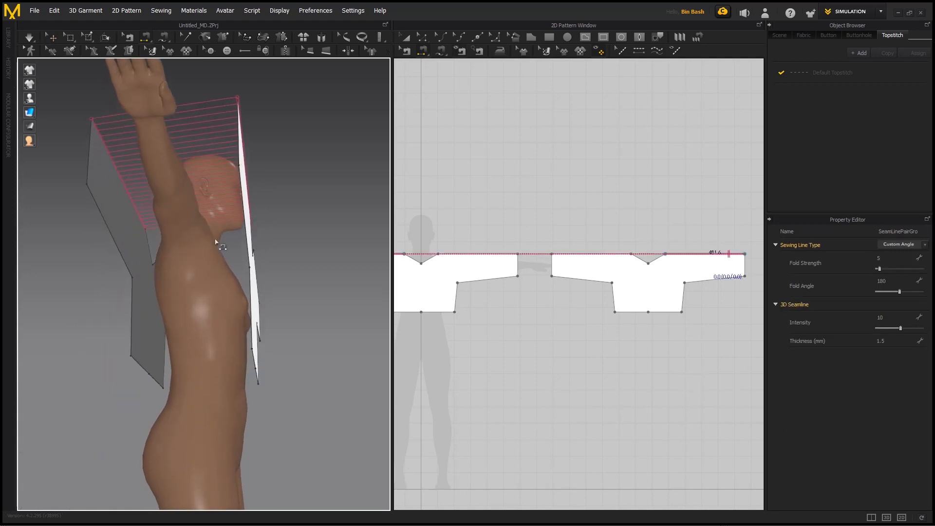
click(248, 215)
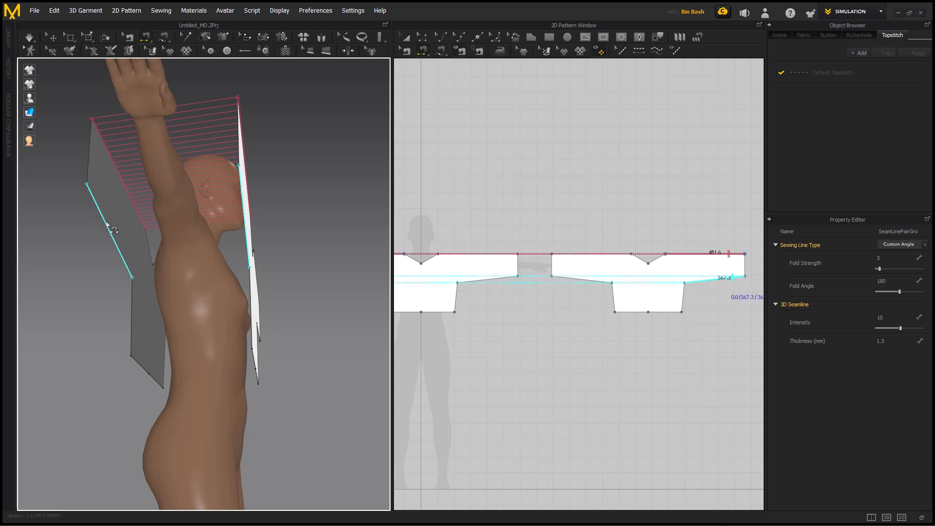
click(115, 291)
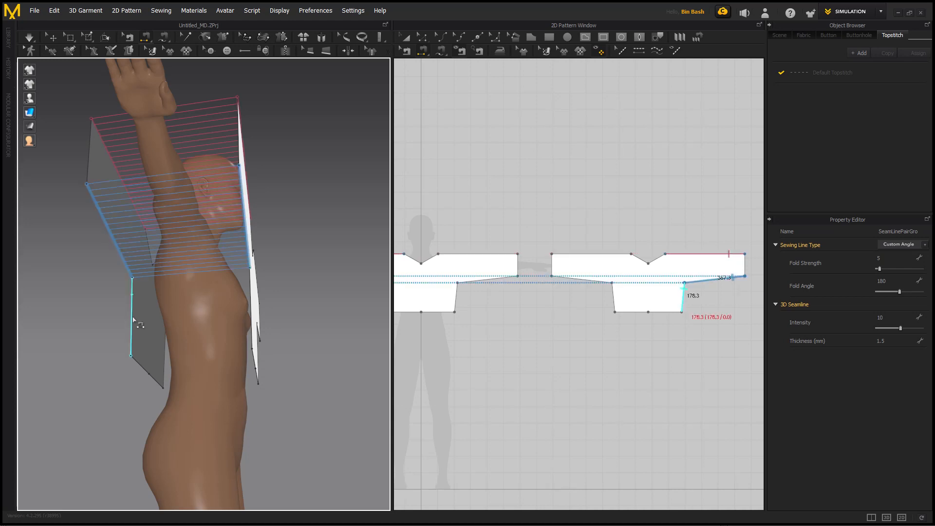
- Sew the front and back patterns along the torso side edge on the avatar's right side, and reverse that seam to uncross it
click(252, 335)
right_drag(281, 322, 248, 333)
right_drag(452, 182, 582, 186)
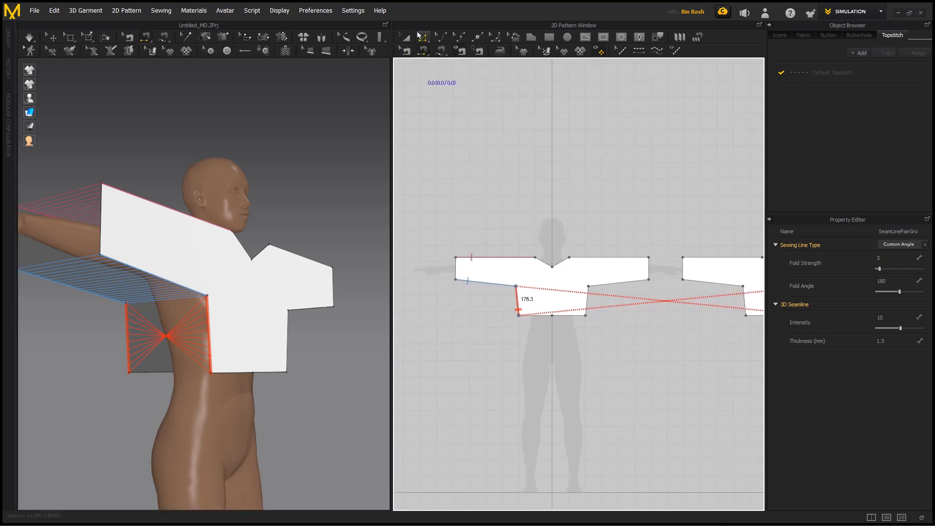
click(406, 51)
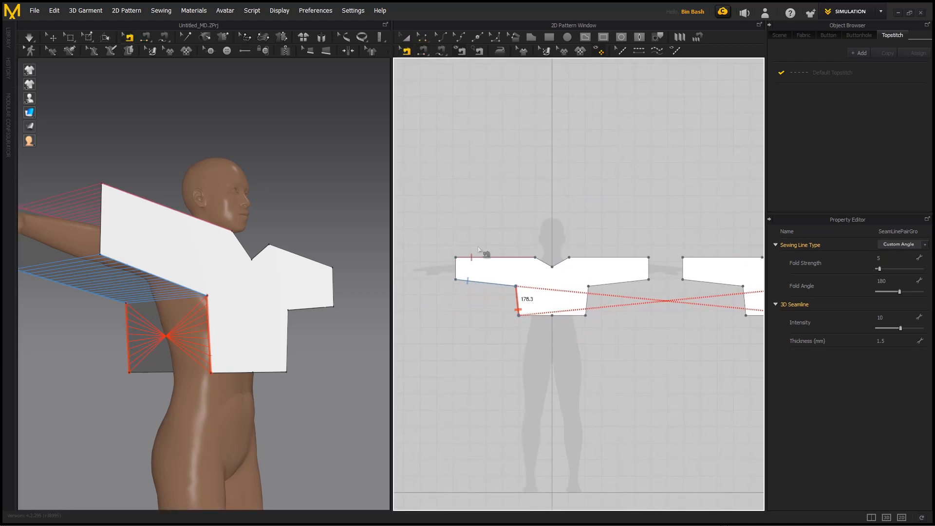
right_click(519, 308)
click(541, 324)
- Sew the front and back patterns together along the torso side, underarm and upper sleeve edges on the avatar's left side
right_drag(354, 339, 197, 343)
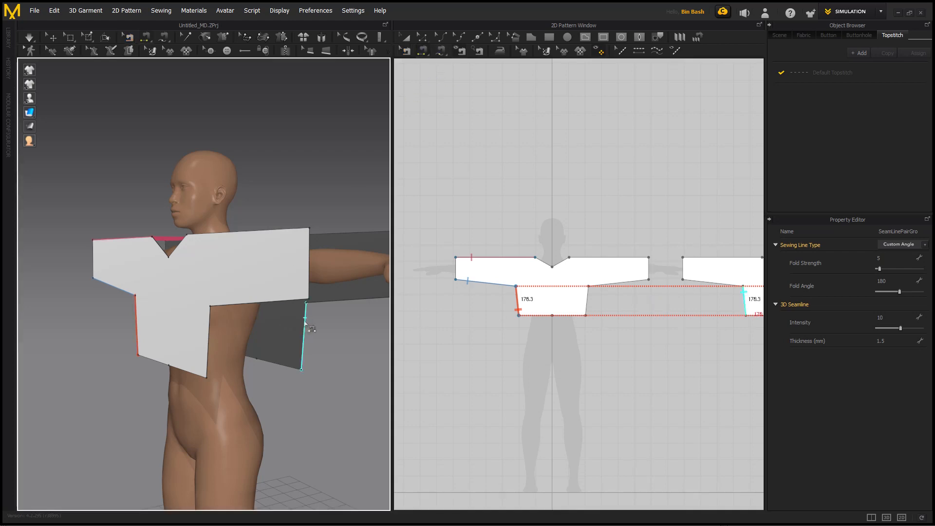
click(208, 351)
right_drag(269, 324, 300, 267)
click(305, 263)
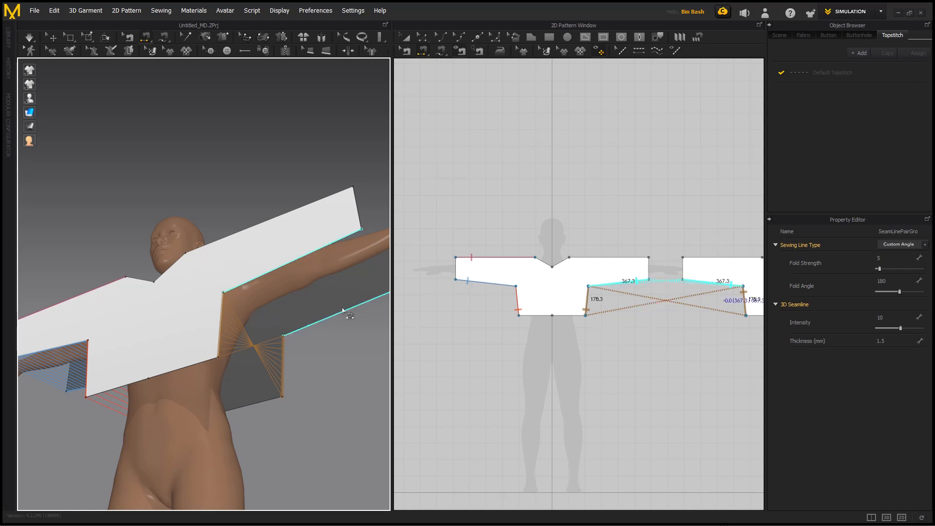
click(348, 312)
right_drag(331, 286, 325, 369)
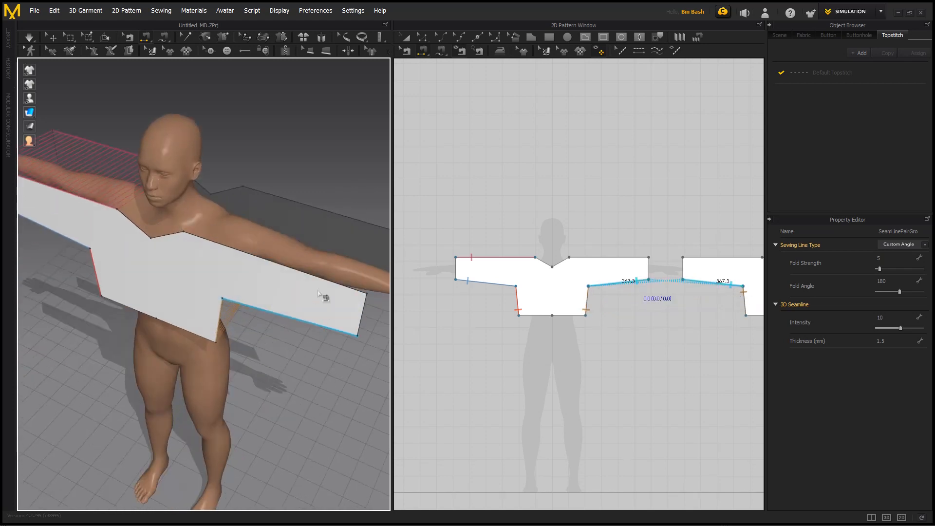
click(338, 286)
middle_drag(339, 287, 295, 284)
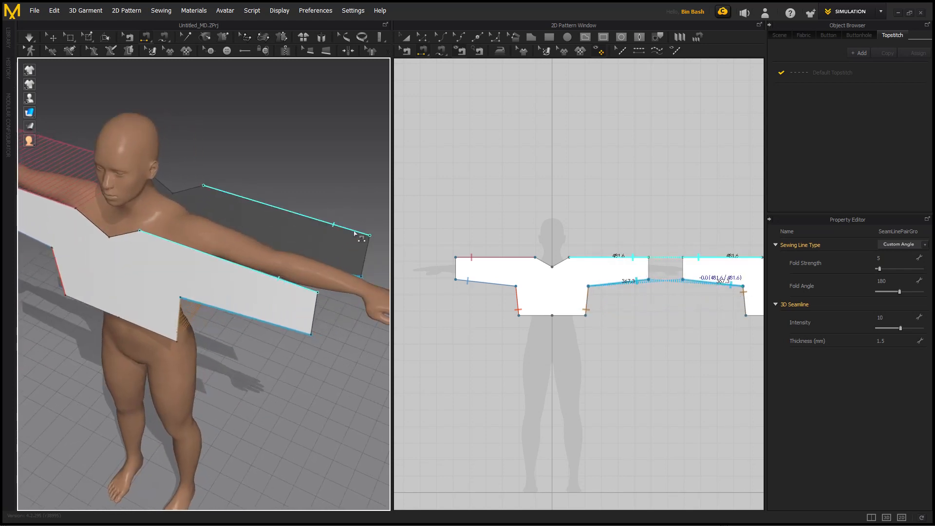
click(354, 233)
- Reverse the crossed underarm and torso side seams on the avatar's left side
right_drag(317, 273, 350, 176)
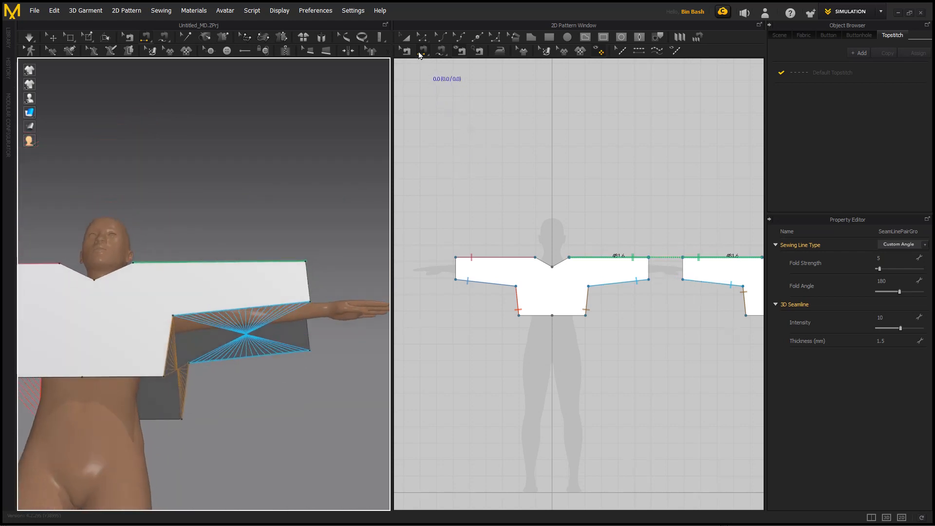
click(406, 51)
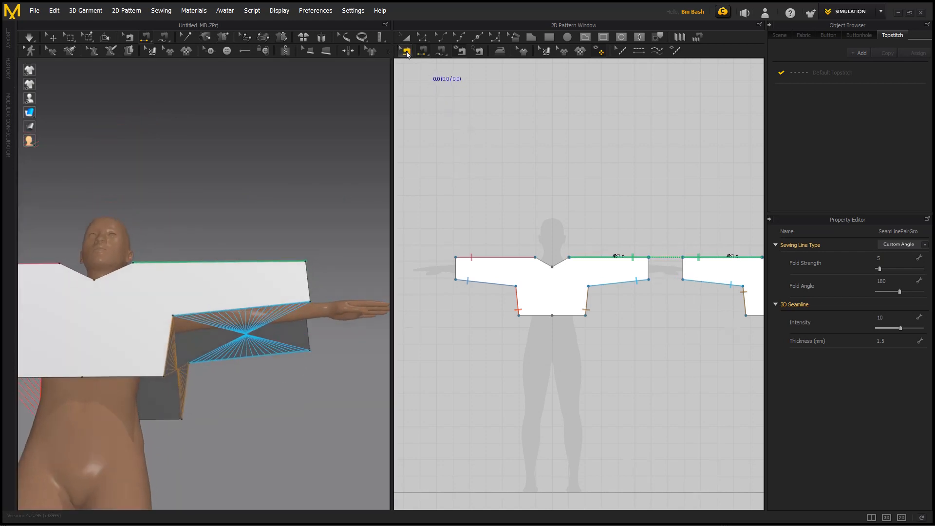
right_click(253, 307)
click(265, 342)
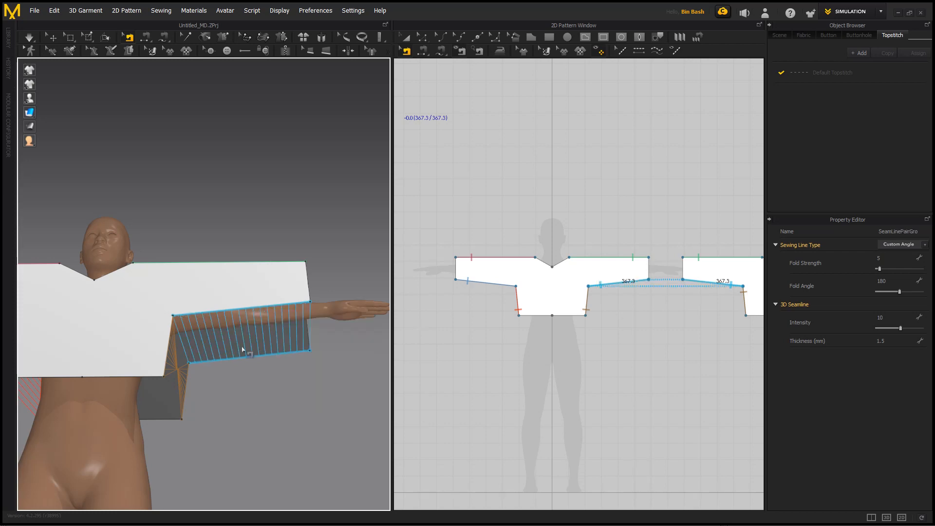
right_drag(242, 349, 233, 328)
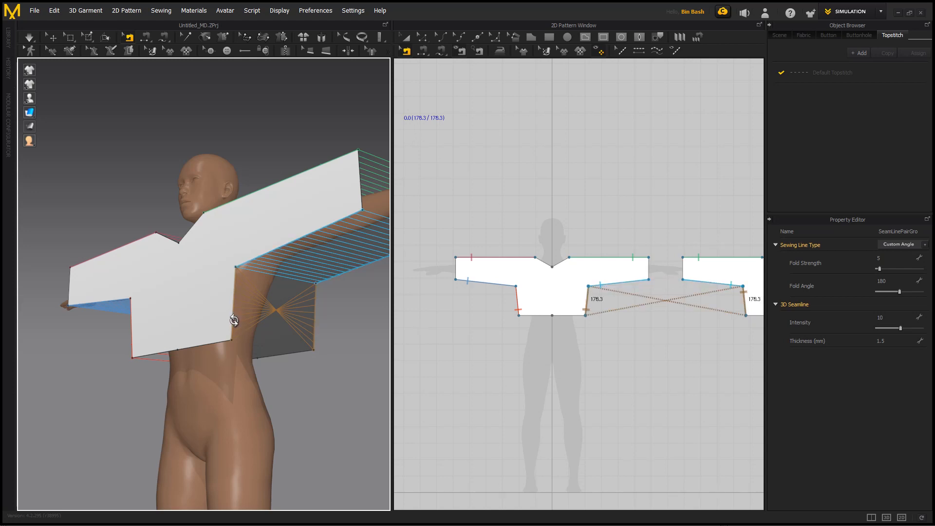
right_click(233, 320)
click(273, 355)
right_drag(287, 324, 308, 340)
scroll(308, 340, down, 2)
right_drag(228, 286, 288, 292)
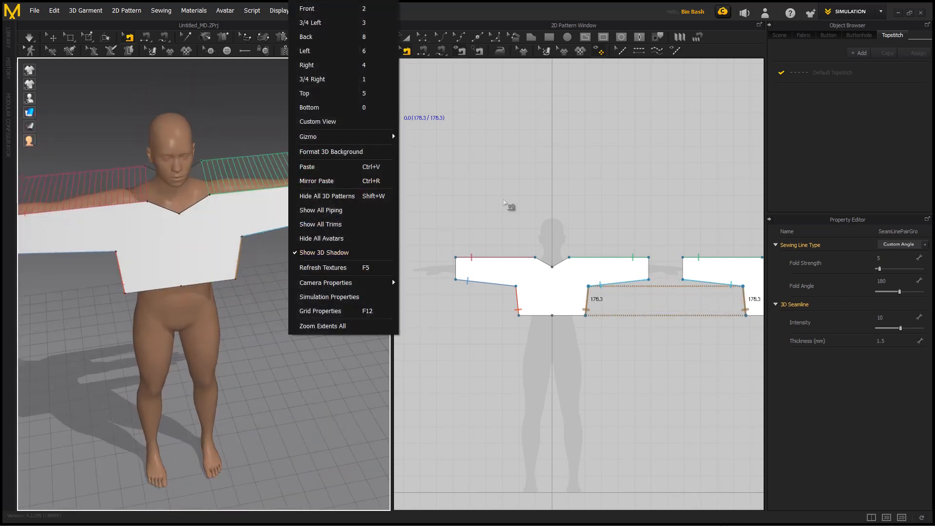
click(576, 7)
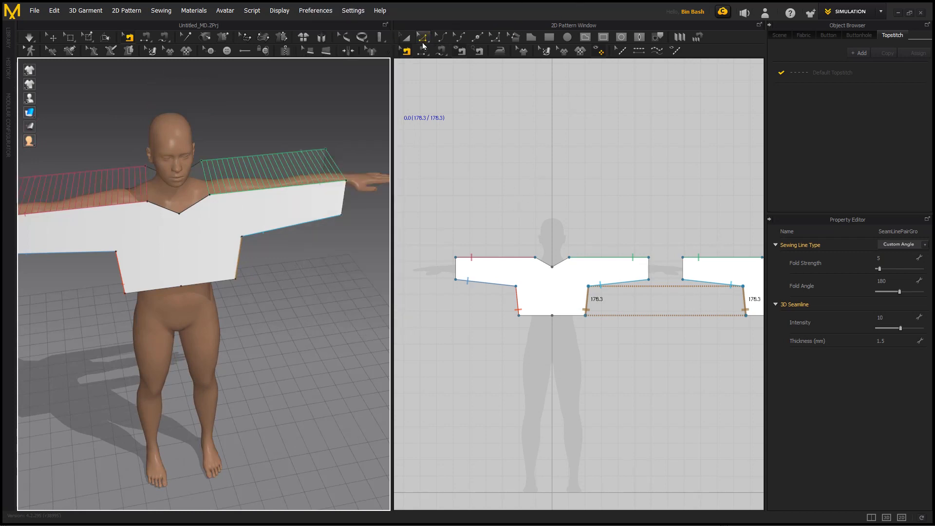
- Raise the centre point of the back pattern's V-shaped neckline by about 42 mm to make the neckline shallower
click(422, 44)
middle_drag(693, 215, 476, 214)
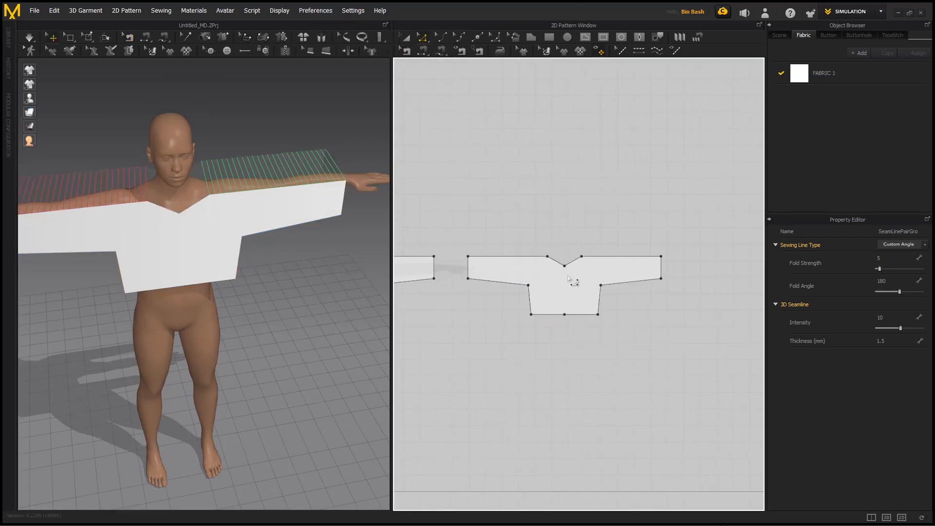
click(564, 266)
key(f)
scroll(571, 252, up, 5)
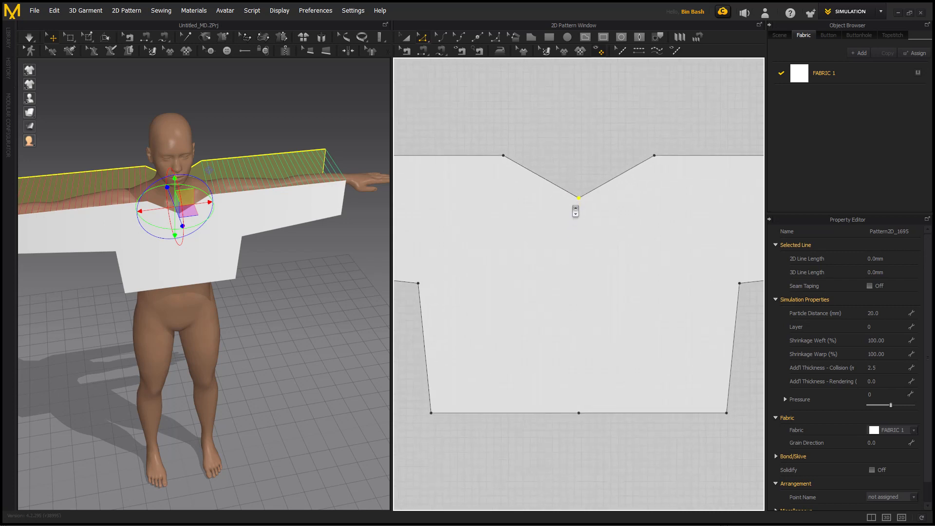
middle_drag(575, 211, 574, 240)
drag(577, 226, 582, 201)
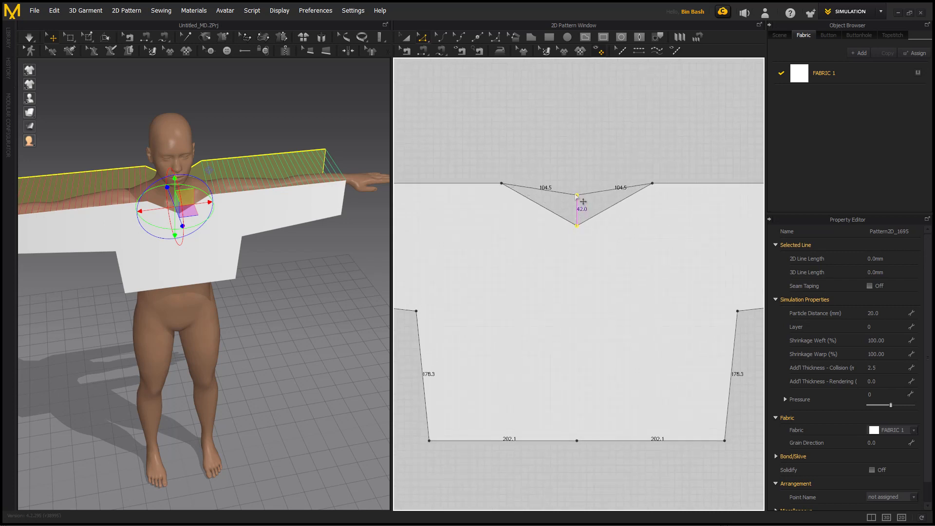
- Run the simulation to drape the sewn shirt on the avatar, and stop it once the fabric has settled
right_drag(321, 204, 103, 122)
key(space)
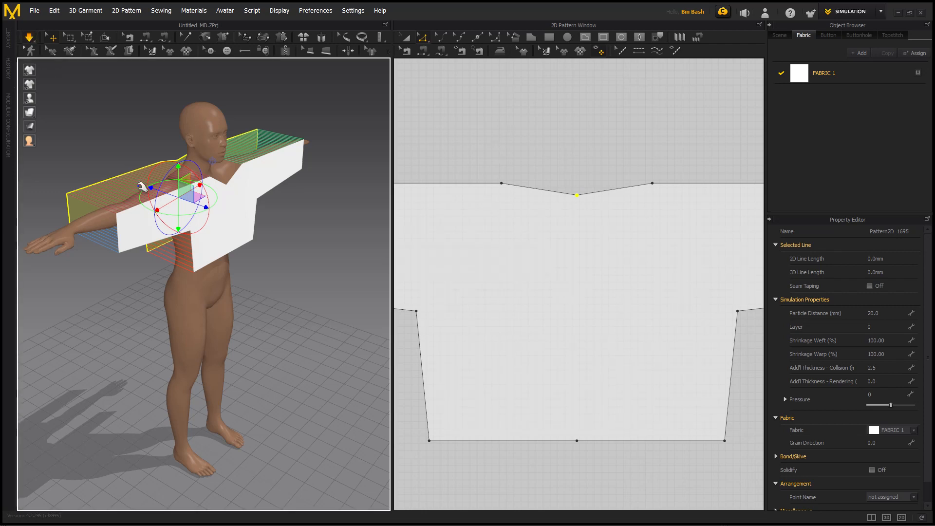
right_drag(142, 184, 175, 170)
click(25, 40)
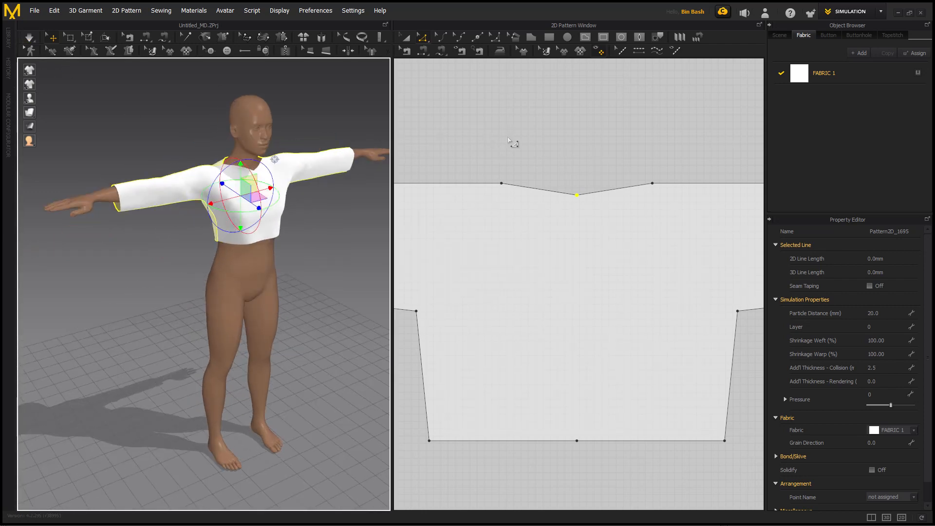
- Export both shirt patterns as a selected OBJ named shirt, using a single welded thin object and metre scale
scroll(509, 194, down, 5)
right_drag(514, 250, 612, 228)
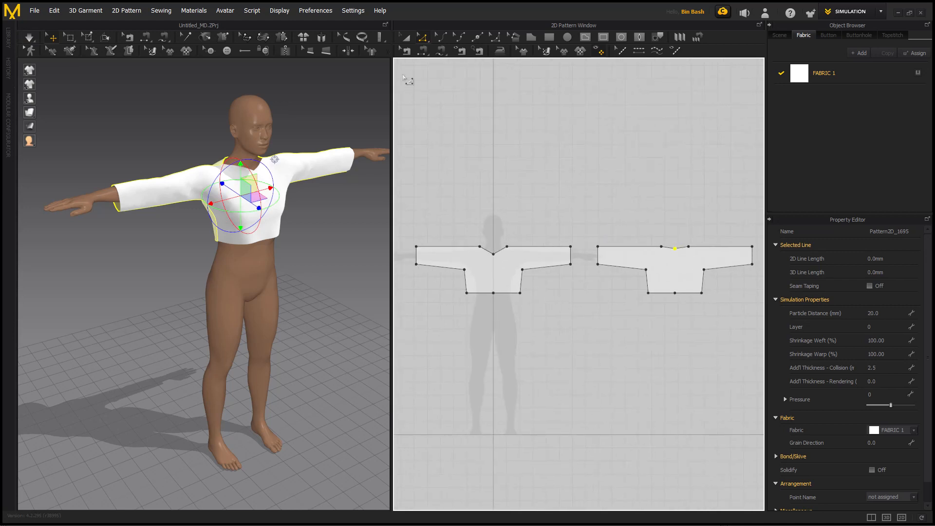
click(405, 37)
drag(408, 196, 762, 345)
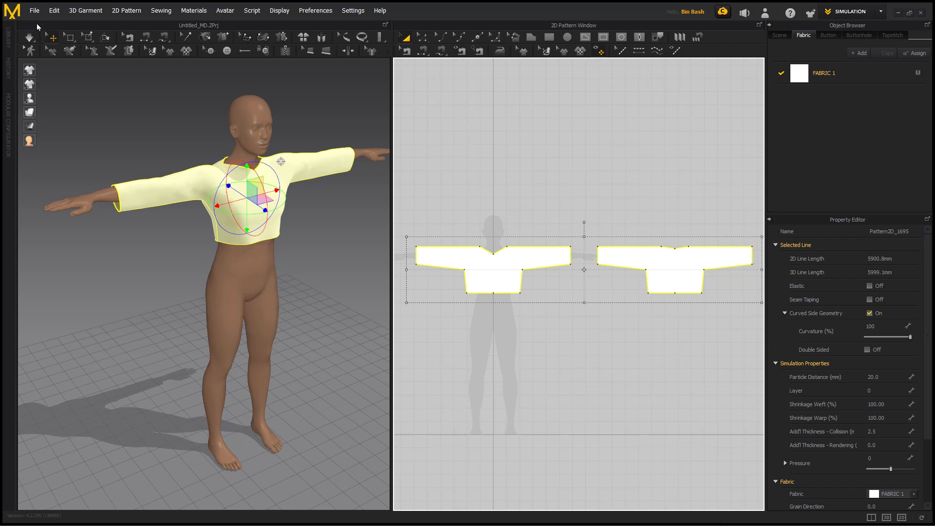
click(36, 11)
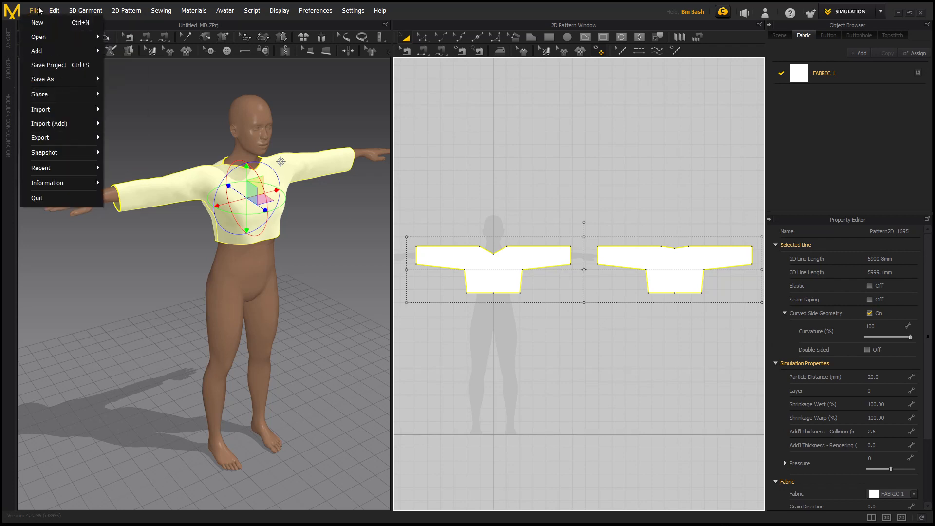
mouse_move(48, 95)
mouse_move(73, 138)
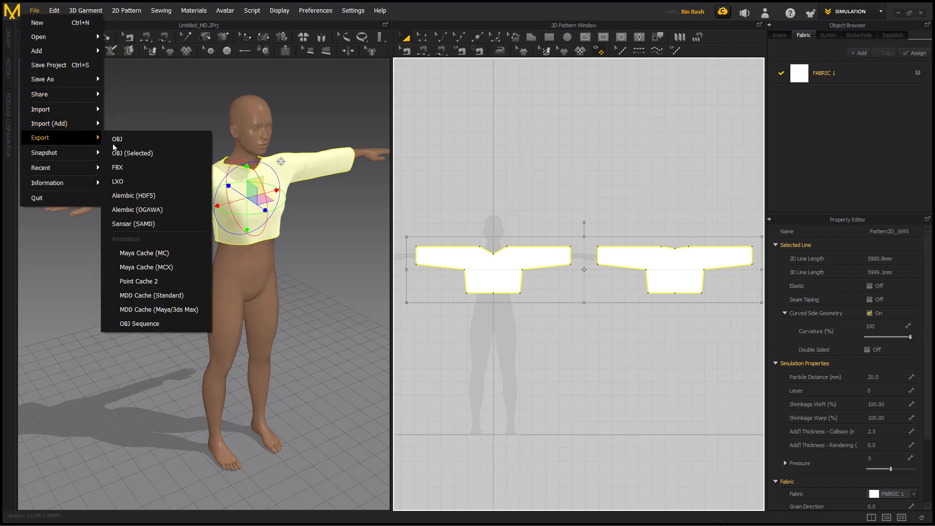
click(182, 156)
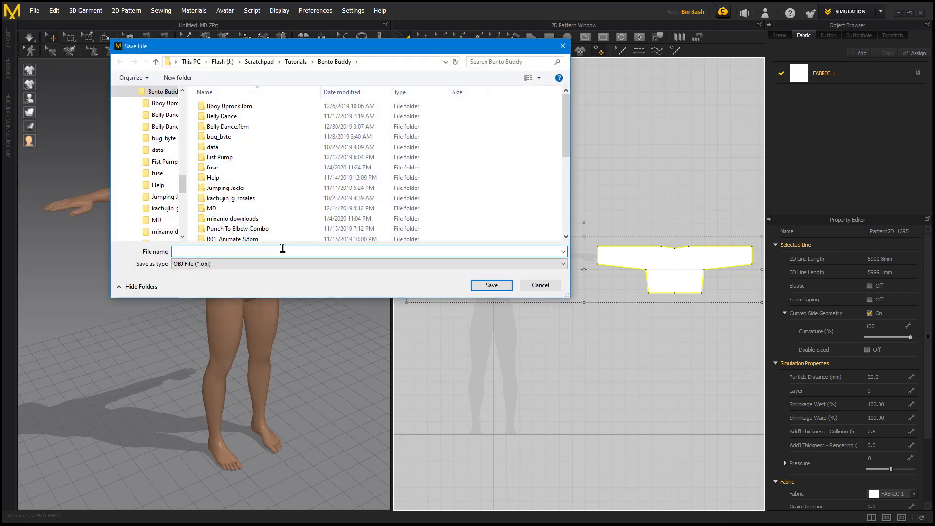
text(shirt)
key(Return)
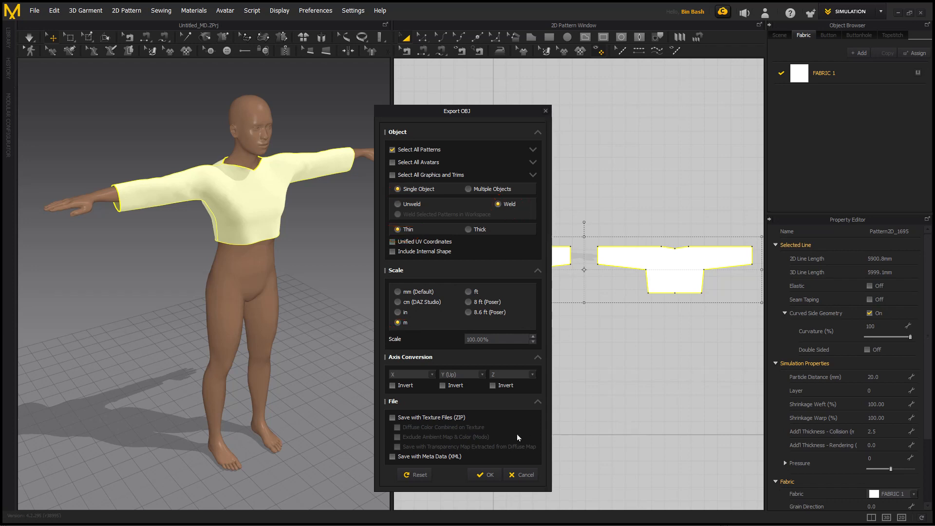
click(498, 472)
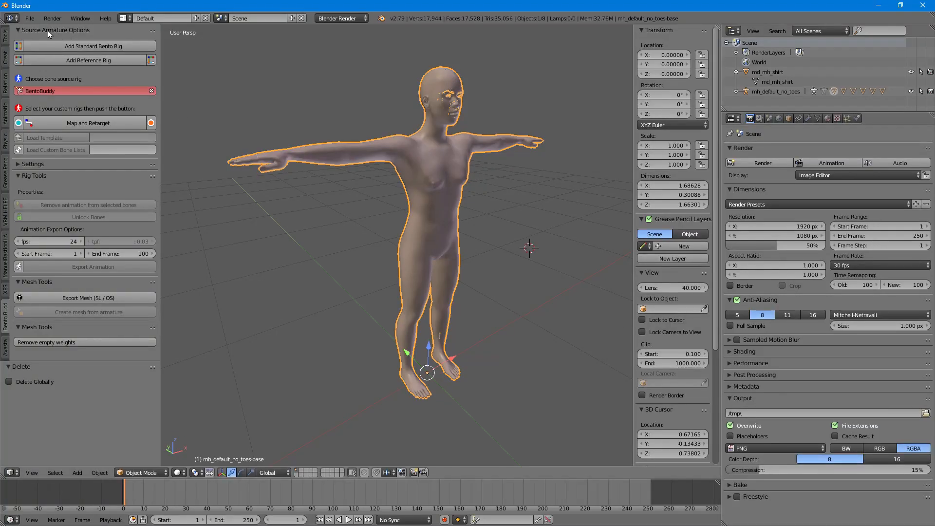
- Switch to Blender and import shirt.obj from the Bento Buddy folder as a Wavefront OBJ
click(29, 18)
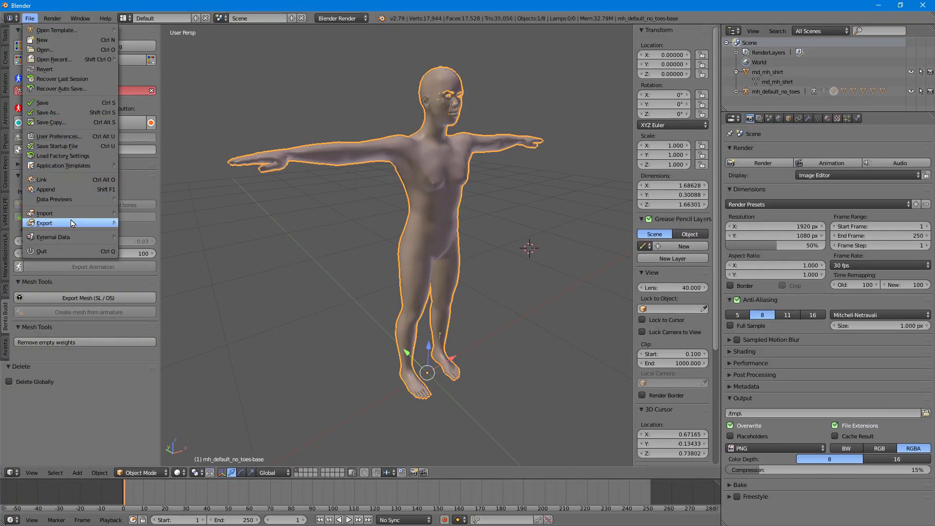
mouse_move(71, 213)
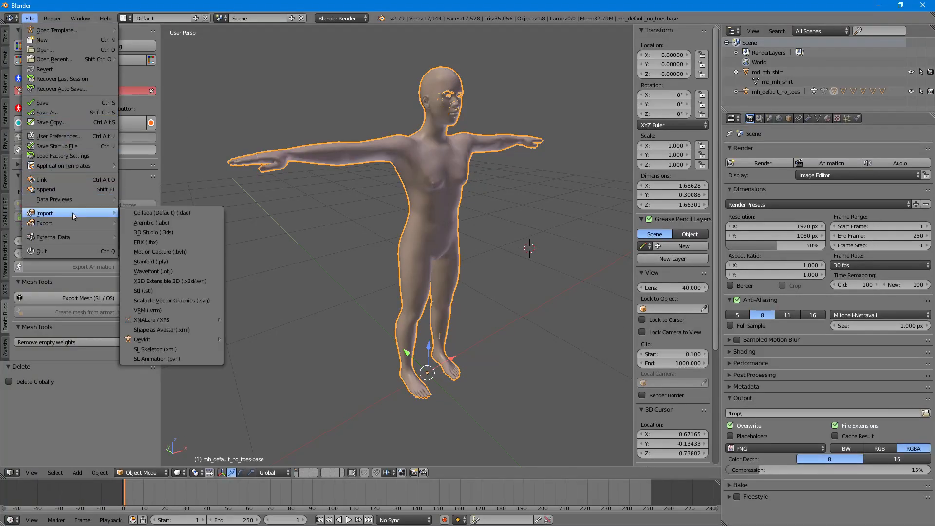
click(199, 271)
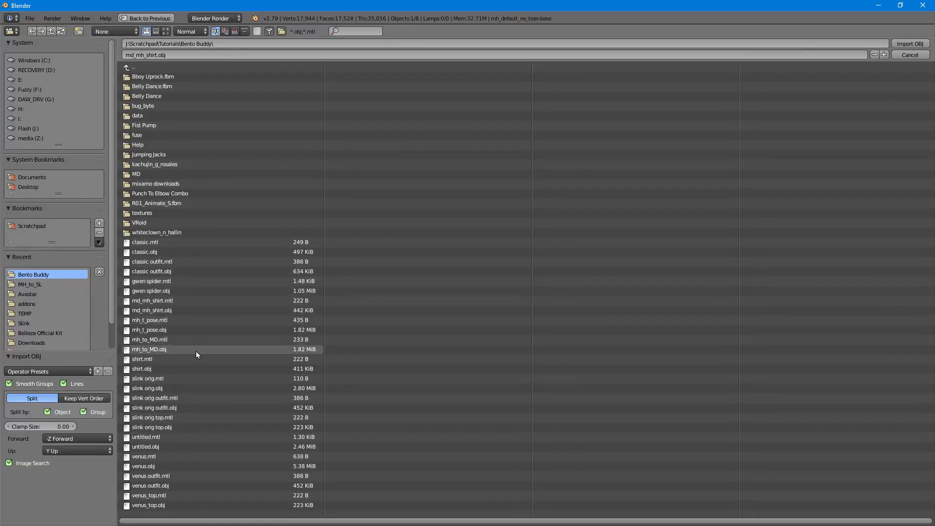
click(194, 369)
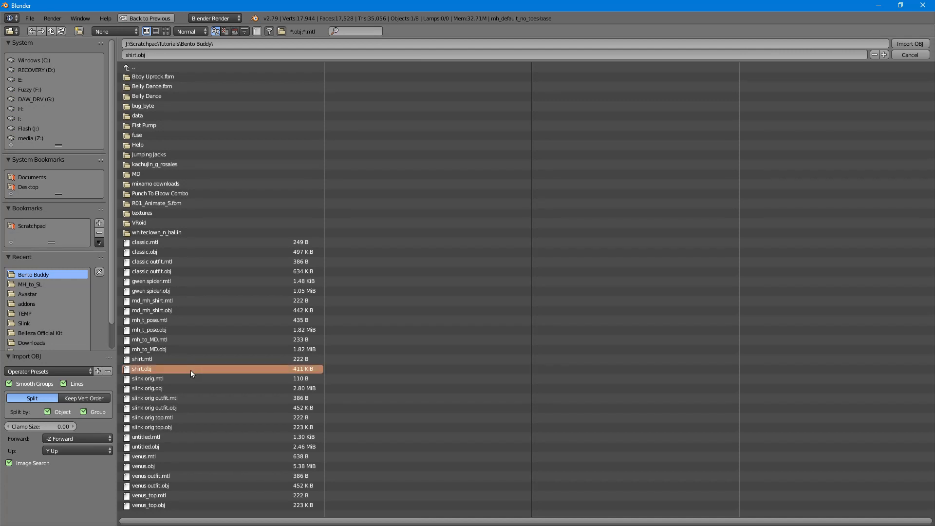
click(907, 45)
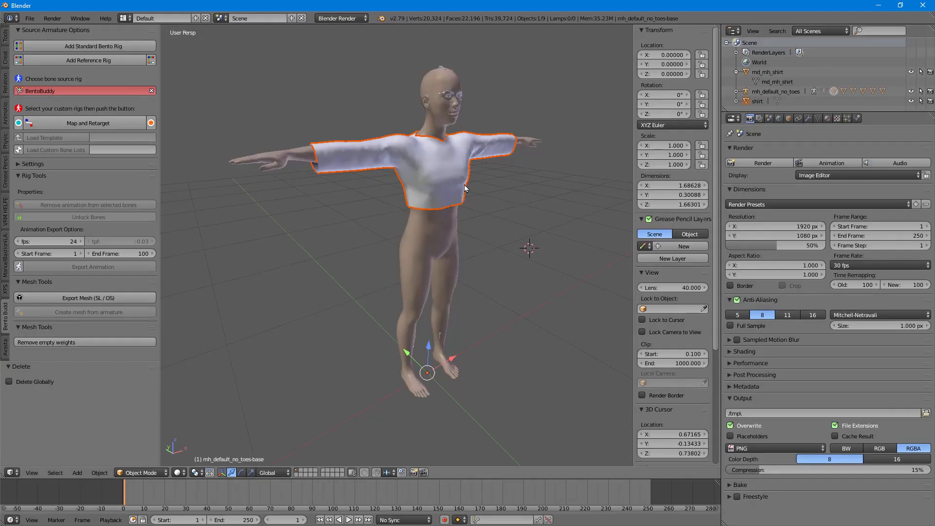
- Select the imported shirt and examine its fit on the MakeHuman body from several angles
middle_drag(466, 188, 428, 191)
mouse_move(423, 186)
right_down()
mouse_move(479, 200)
mouse_move(426, 184)
right_up()
right_click(426, 184)
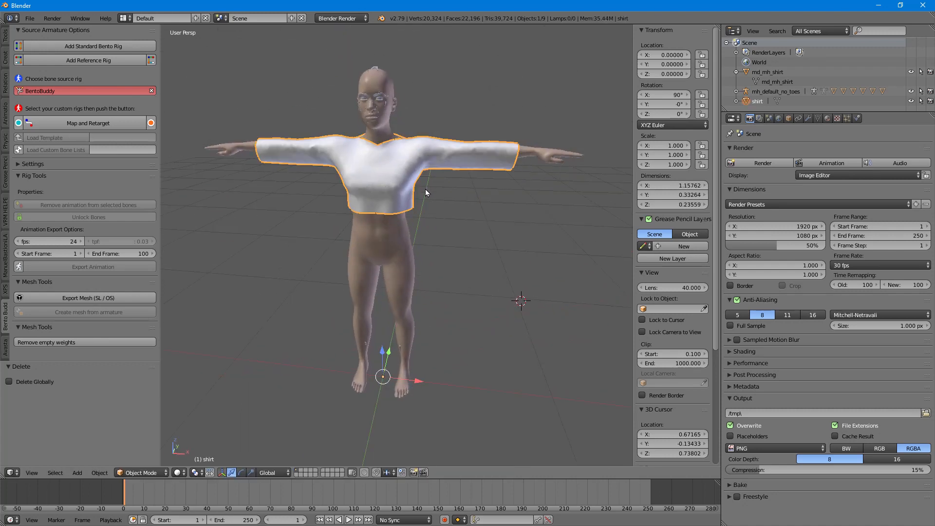
middle_drag(367, 192, 416, 194)
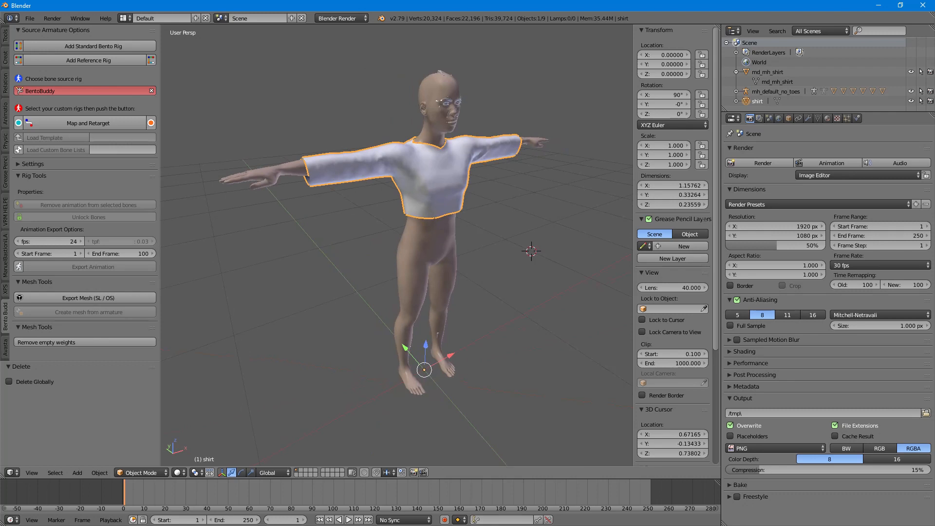